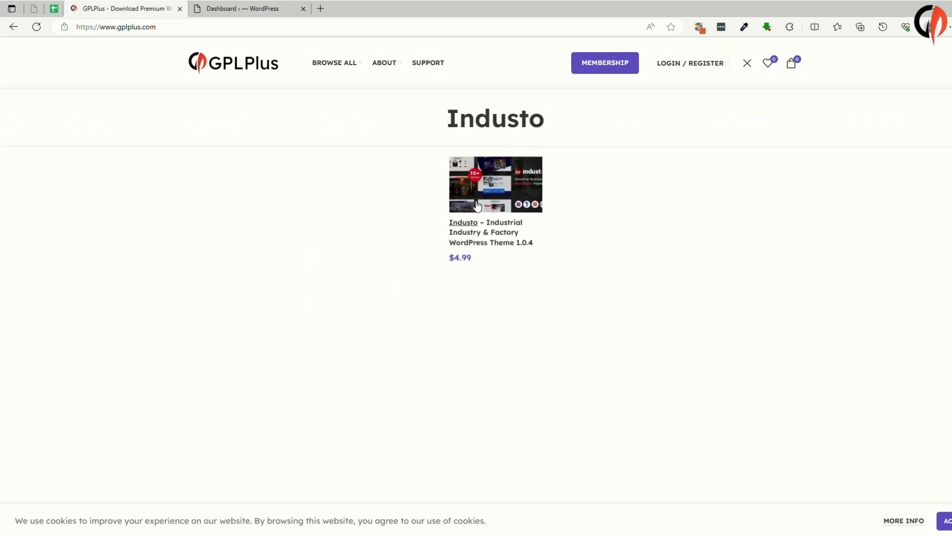
Open the Industo theme's product page, and in File Explorer extract the YP-industo-industry-factory-wordpress-theme archive to its own folder on the Desktop
{"action": "left_click", "coordinate": [492, 195]}
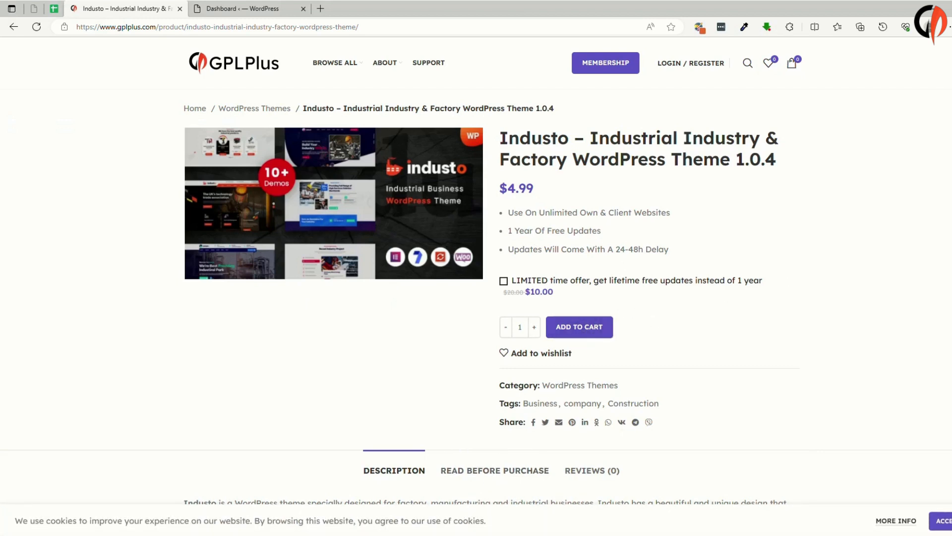
{"action": "left_click", "coordinate": [430, 534]}
{"action": "left_click", "coordinate": [654, 344]}
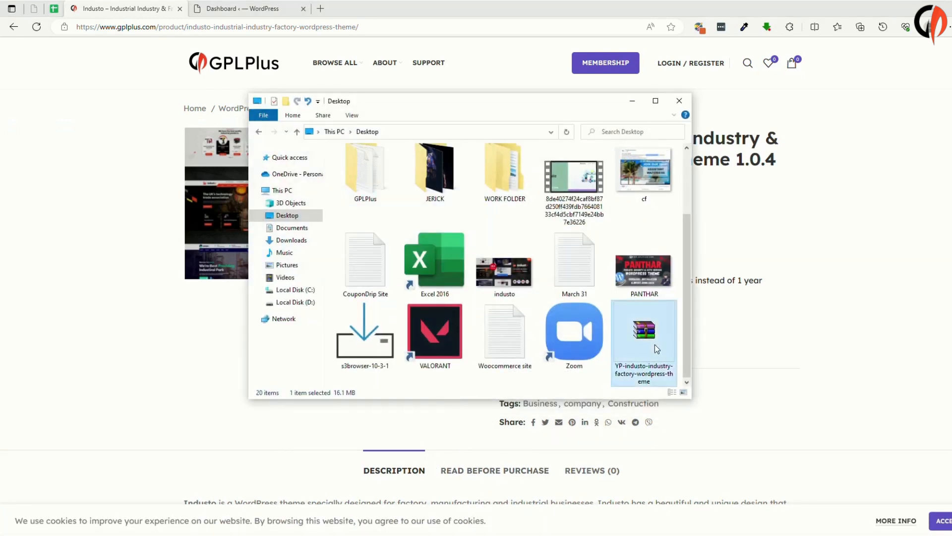
{"action": "right_click", "coordinate": [651, 336]}
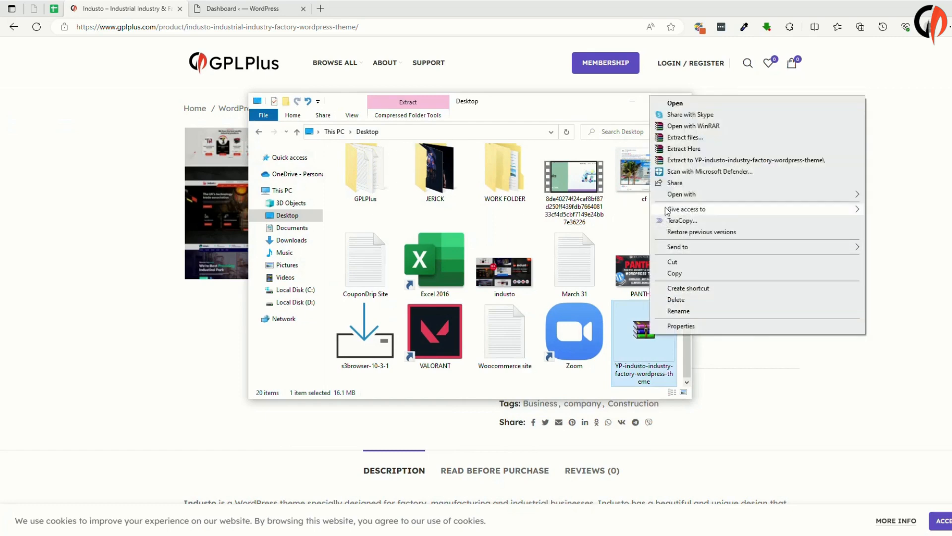
{"action": "left_click", "coordinate": [684, 138]}
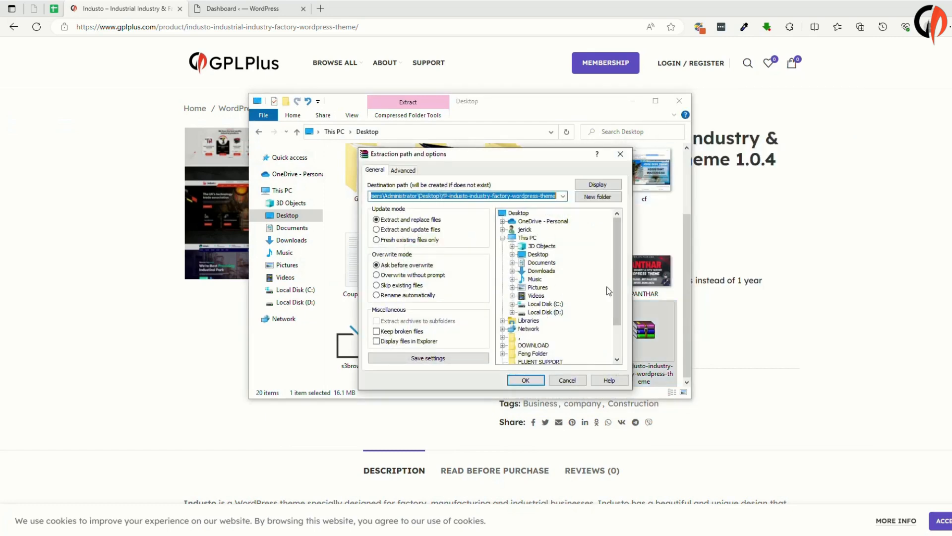
{"action": "left_click", "coordinate": [543, 382]}
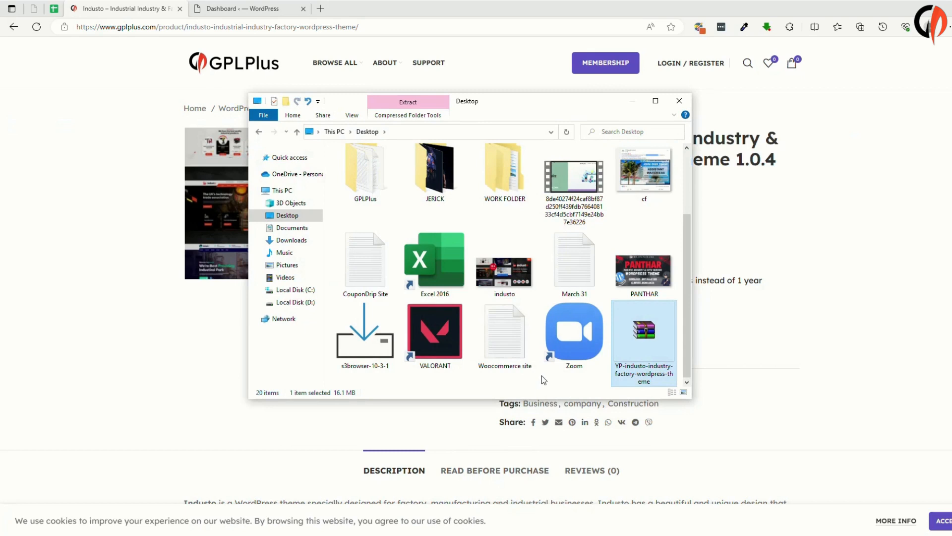
Locate the industo archive inside the extracted package, under Industo_FullPackage and Theme Install
{"action": "double_click", "coordinate": [566, 186]}
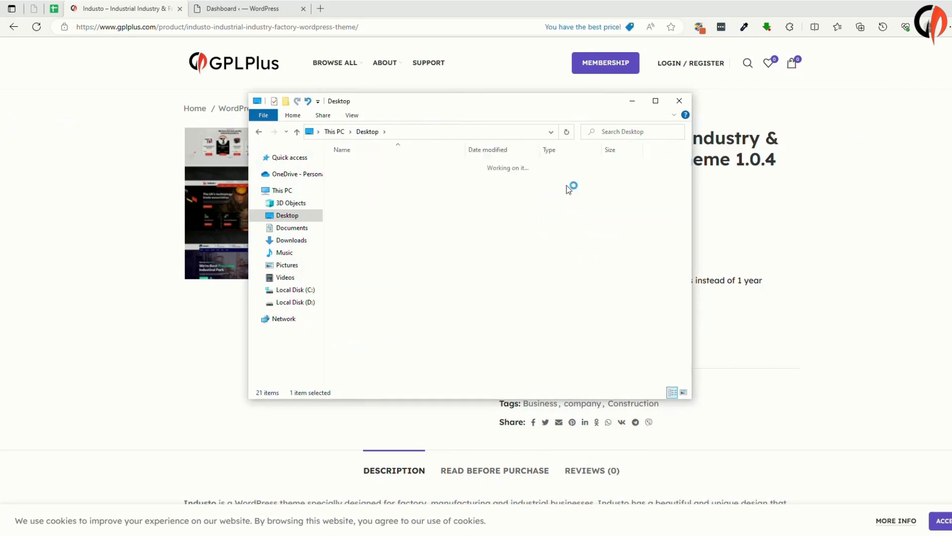
{"action": "double_click", "coordinate": [393, 168]}
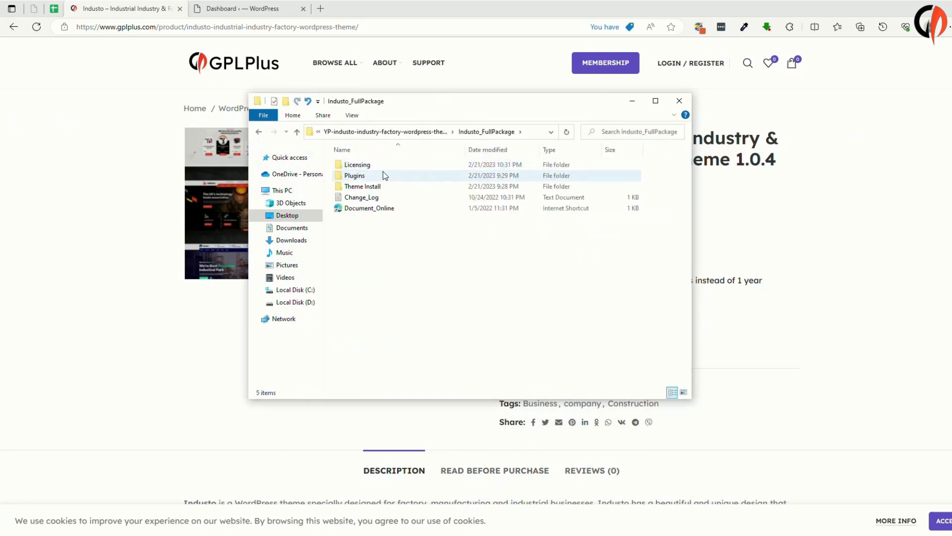
{"action": "double_click", "coordinate": [373, 188]}
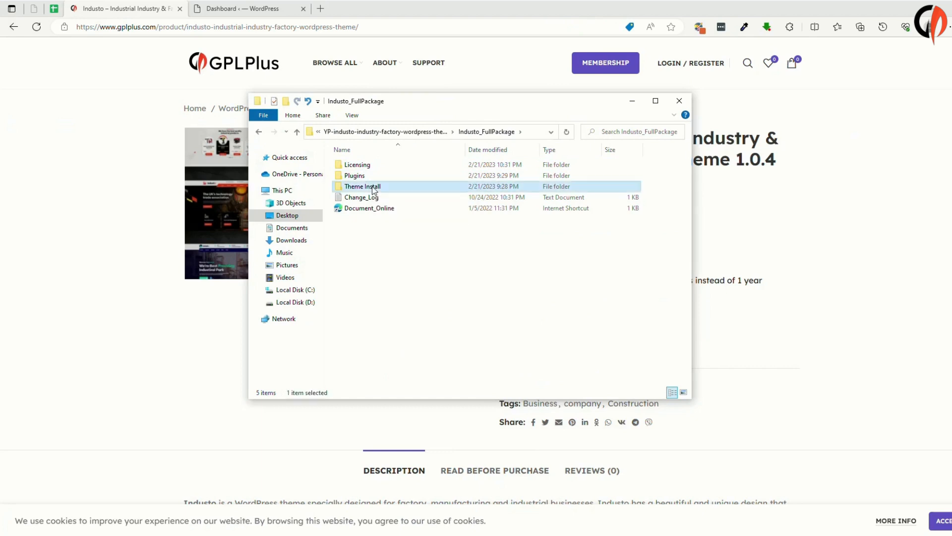
{"action": "left_click", "coordinate": [357, 165]}
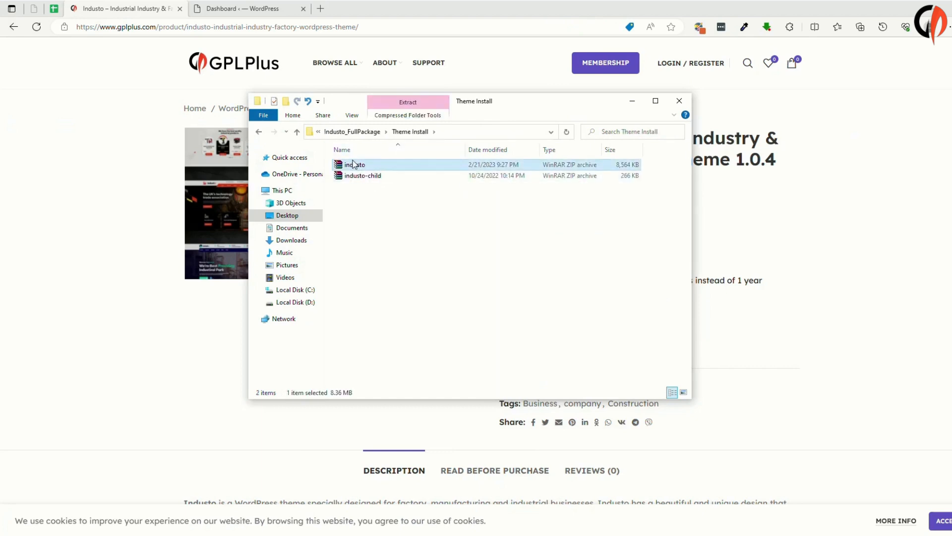
Switch to the WordPress dashboard in the browser and open the form for uploading a new theme
{"action": "left_click", "coordinate": [254, 15]}
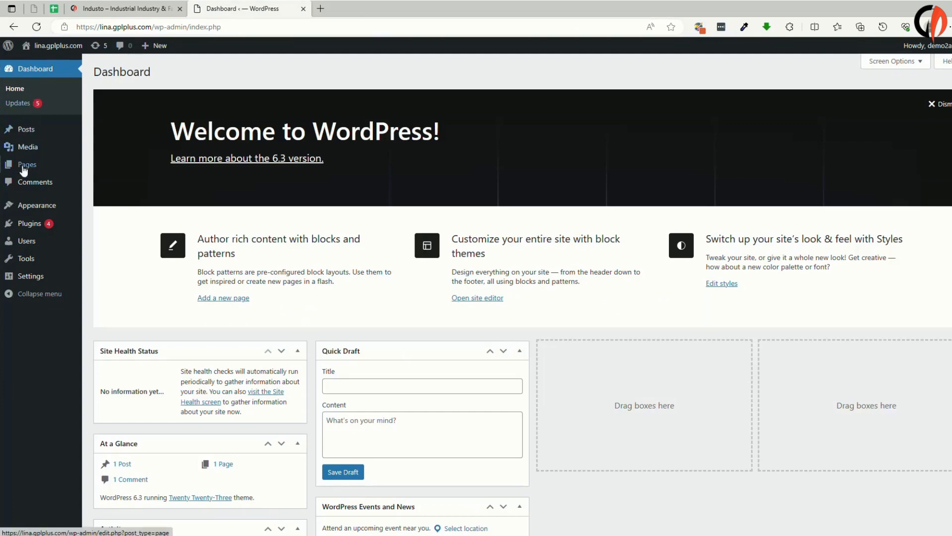
{"action": "mouse_move", "coordinate": [46, 212]}
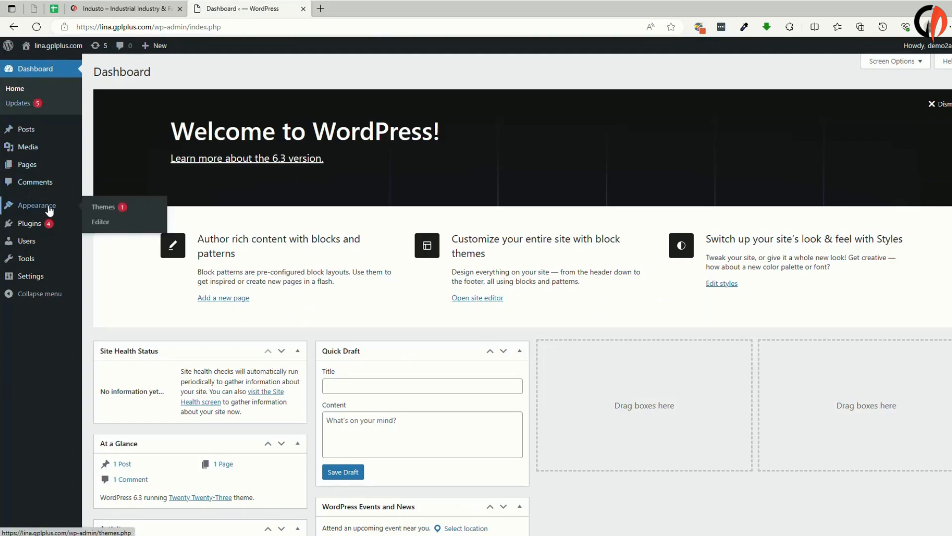
{"action": "left_click", "coordinate": [111, 211]}
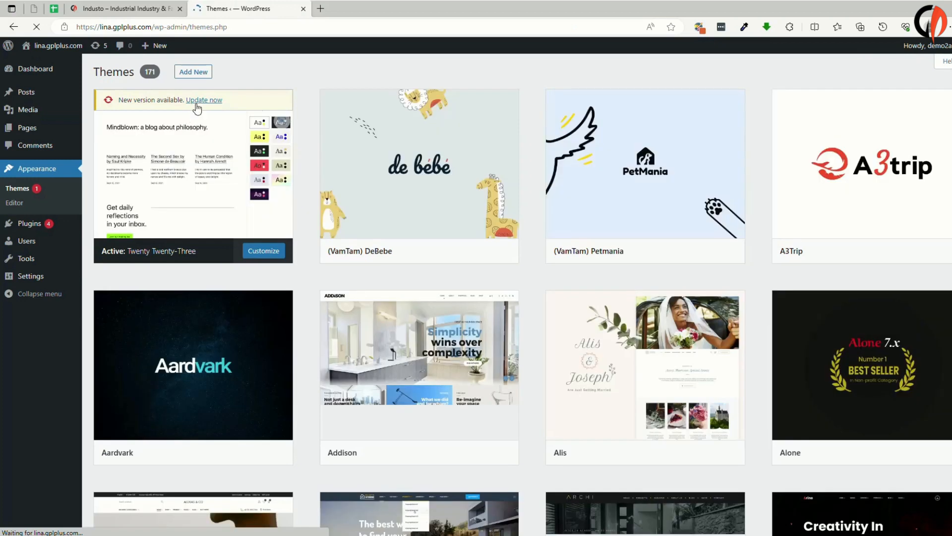
{"action": "left_click", "coordinate": [194, 73]}
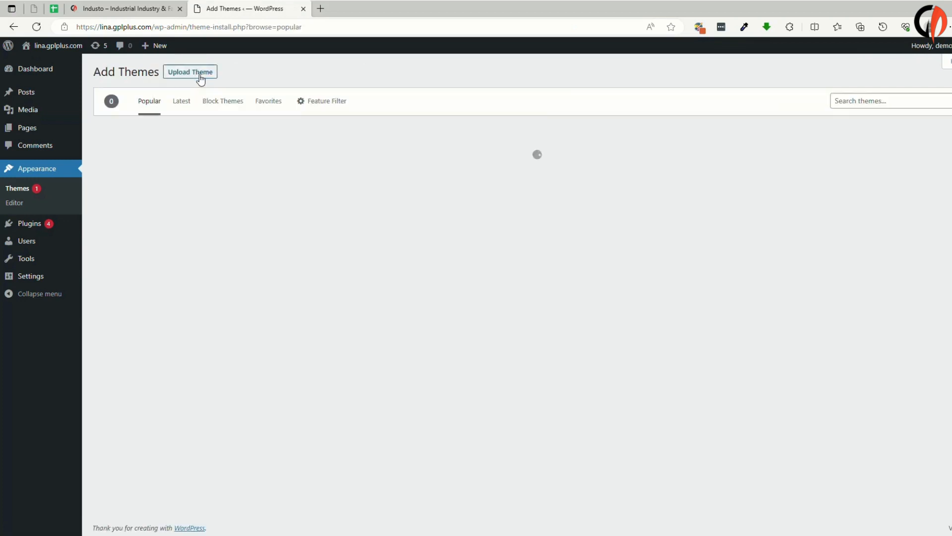
{"action": "left_click", "coordinate": [204, 74]}
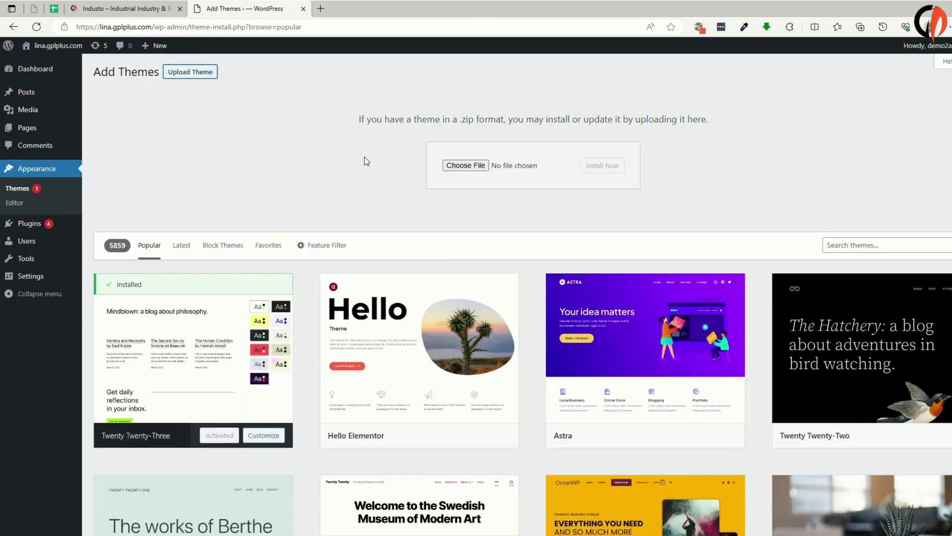
Install the theme from industo.zip in the extracted package's Theme Install folder and activate it
{"action": "left_click", "coordinate": [468, 166]}
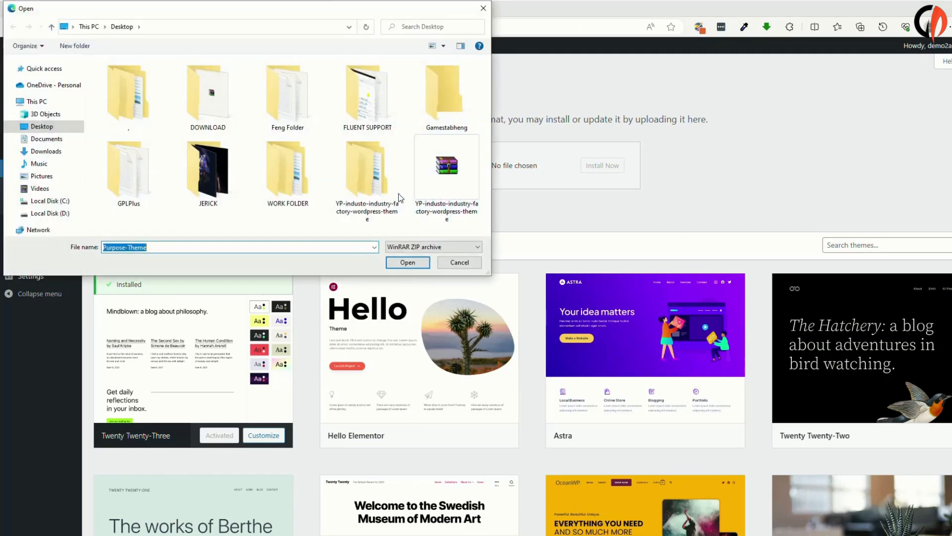
{"action": "left_click", "coordinate": [376, 190]}
{"action": "double_click", "coordinate": [365, 185]}
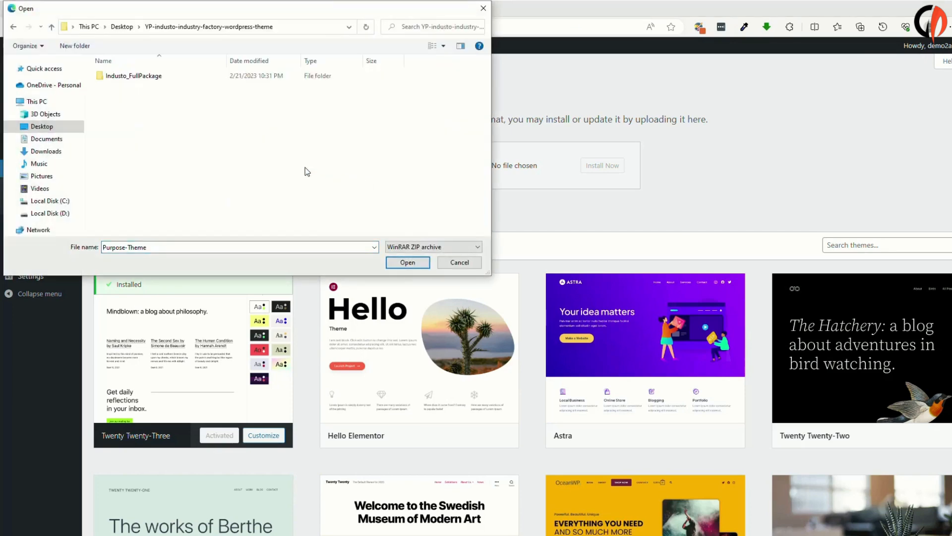
{"action": "double_click", "coordinate": [107, 78]}
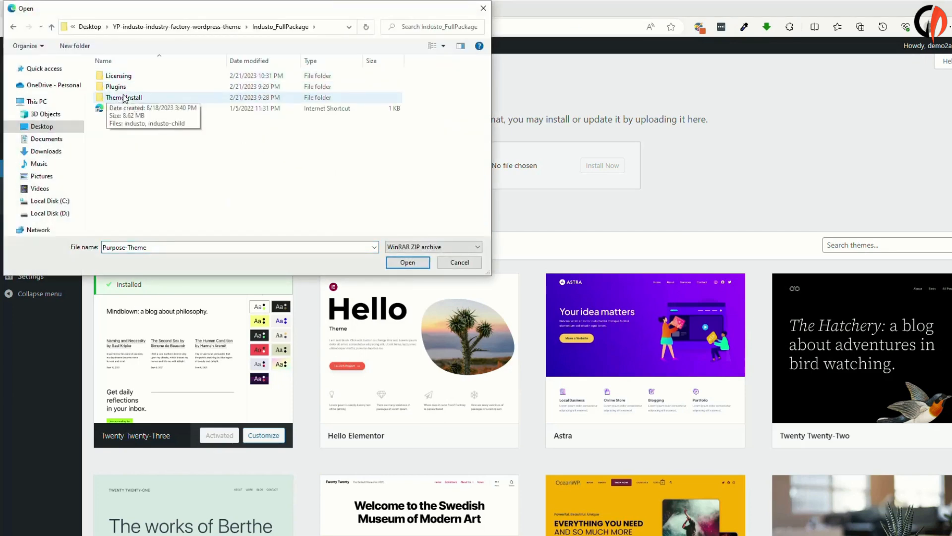
{"action": "double_click", "coordinate": [132, 98]}
{"action": "left_click", "coordinate": [119, 78]}
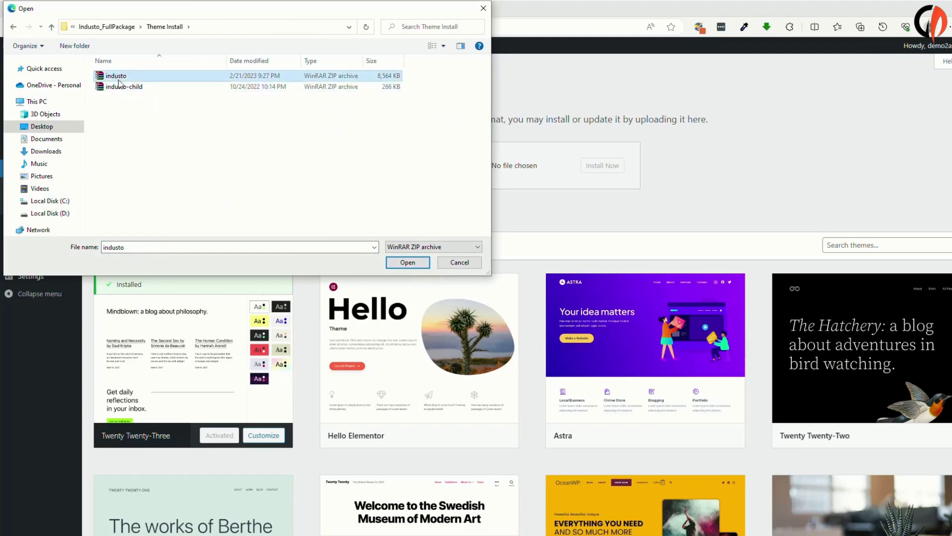
{"action": "left_click", "coordinate": [401, 263]}
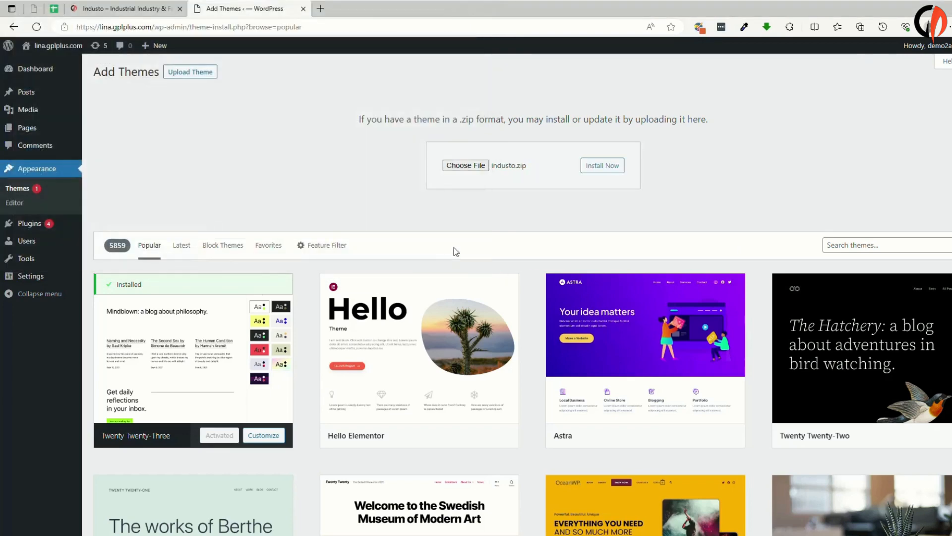
{"action": "left_click", "coordinate": [613, 168]}
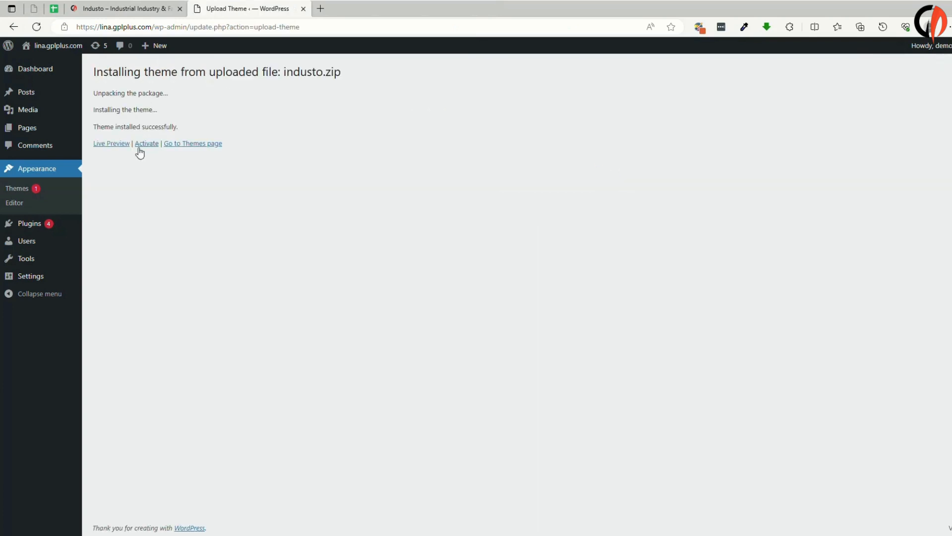
{"action": "left_click", "coordinate": [148, 145]}
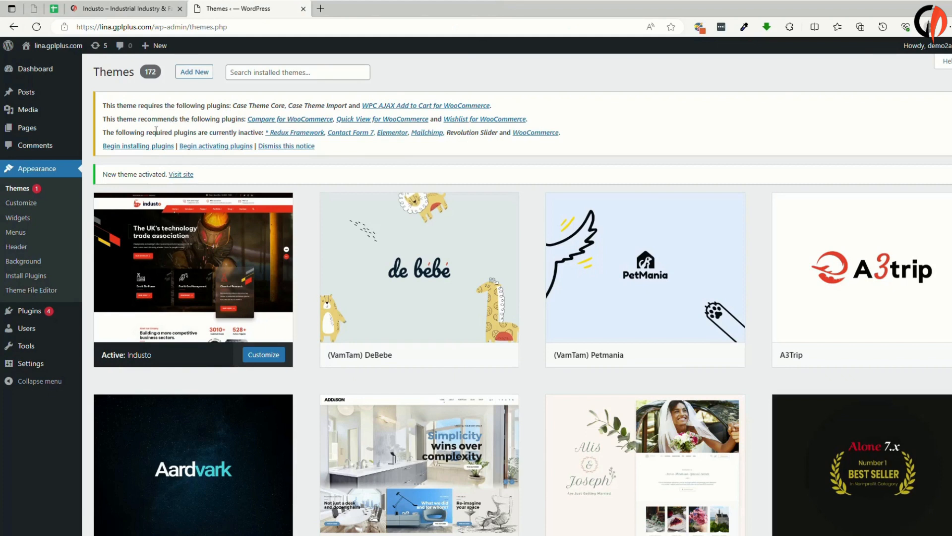
Install all the missing required and recommended plugins for the Industo theme in one bulk action
{"action": "left_click", "coordinate": [148, 148]}
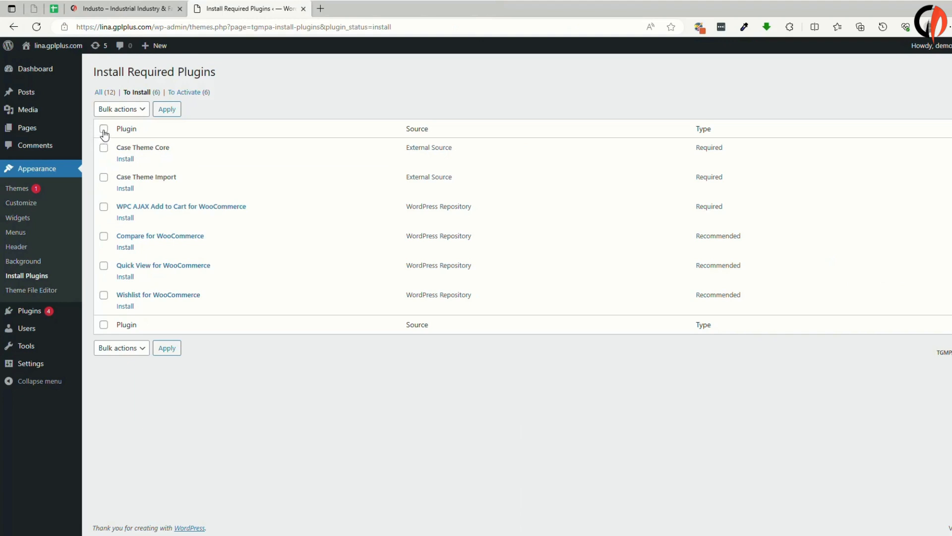
{"action": "left_click", "coordinate": [122, 110]}
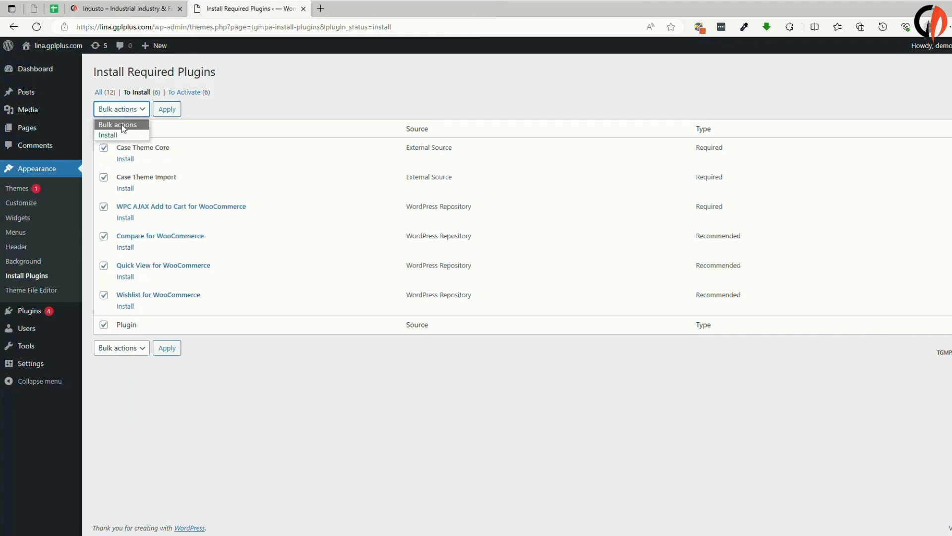
{"action": "left_click", "coordinate": [119, 135]}
{"action": "left_click", "coordinate": [167, 109]}
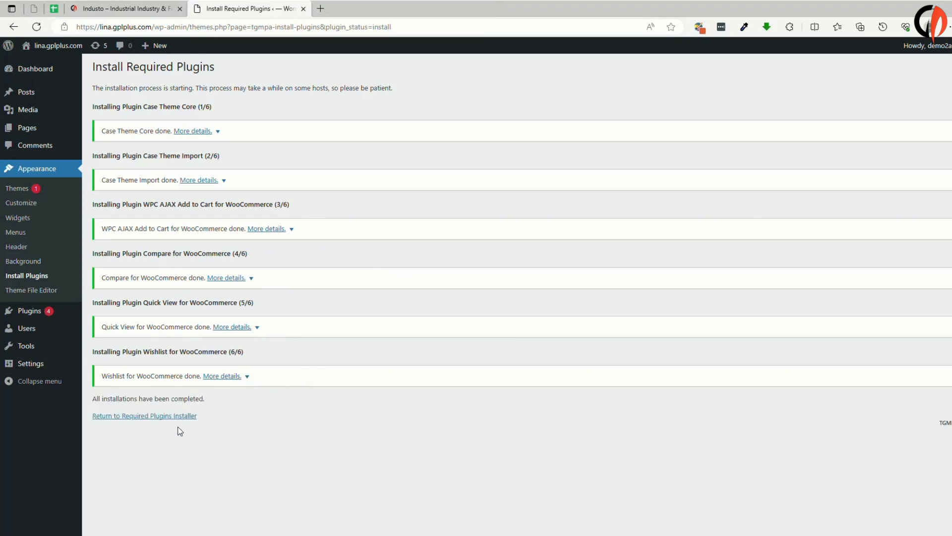
Return to the required plugins installer and activate all the listed plugins in one bulk action
{"action": "left_click", "coordinate": [168, 416]}
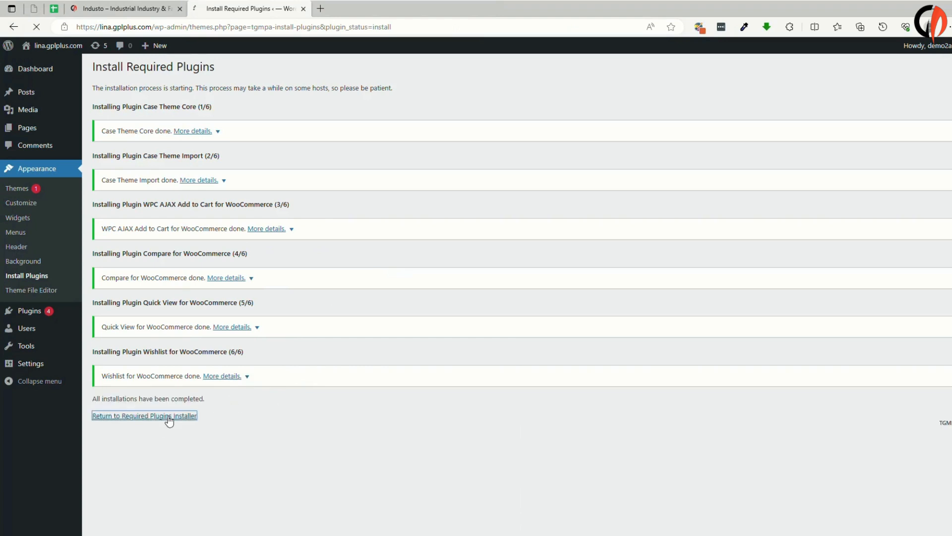
{"action": "scroll", "coordinate": [170, 418], "scroll_direction": "down", "scroll_amount": 1}
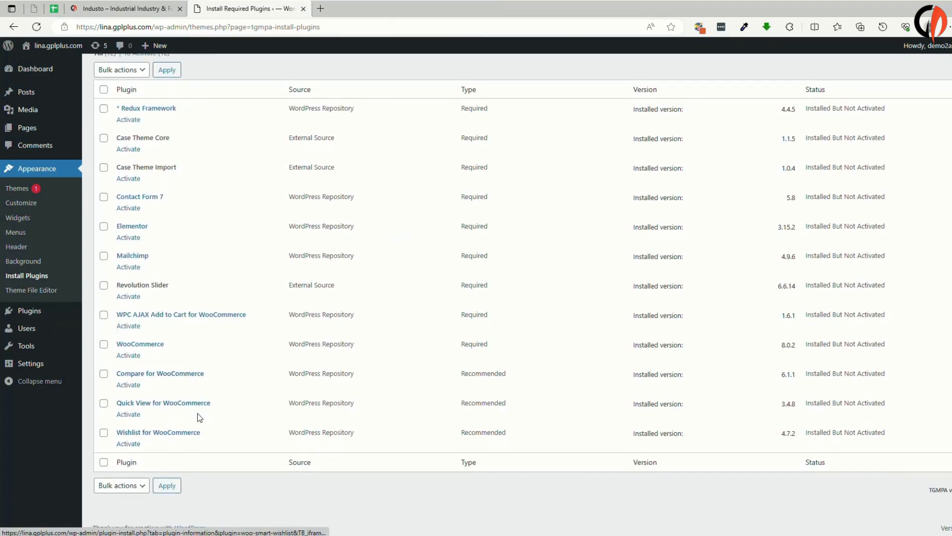
{"action": "scroll", "coordinate": [194, 397], "scroll_direction": "up", "scroll_amount": 1}
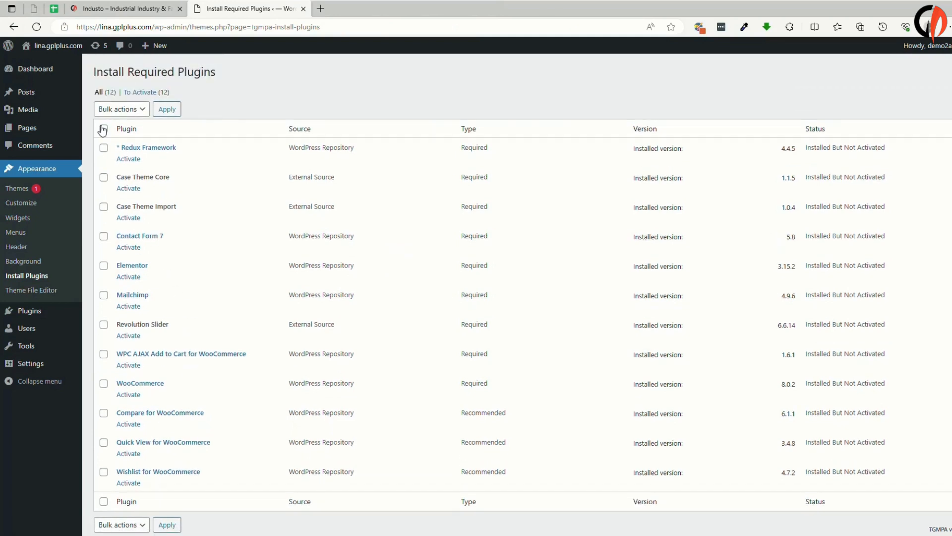
{"action": "left_click", "coordinate": [104, 129]}
{"action": "left_click", "coordinate": [119, 108]}
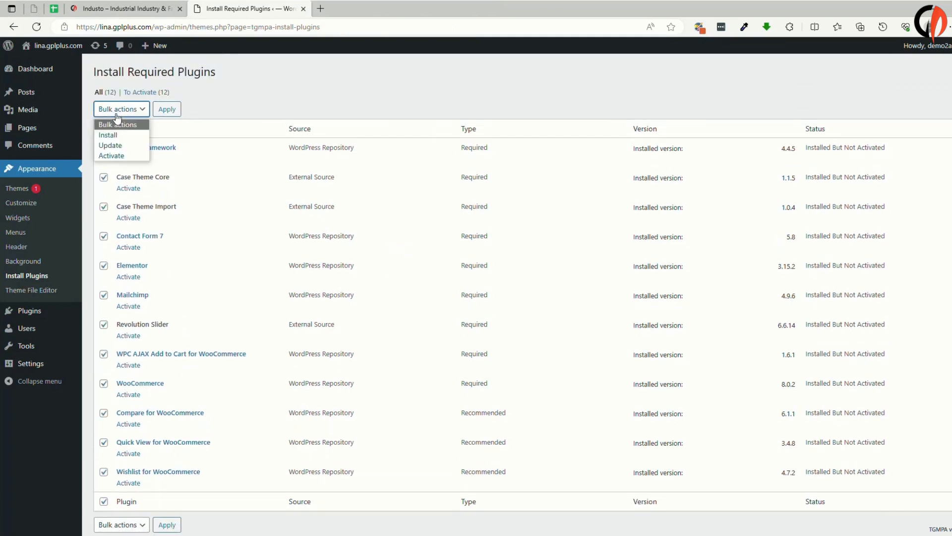
{"action": "left_click", "coordinate": [115, 156]}
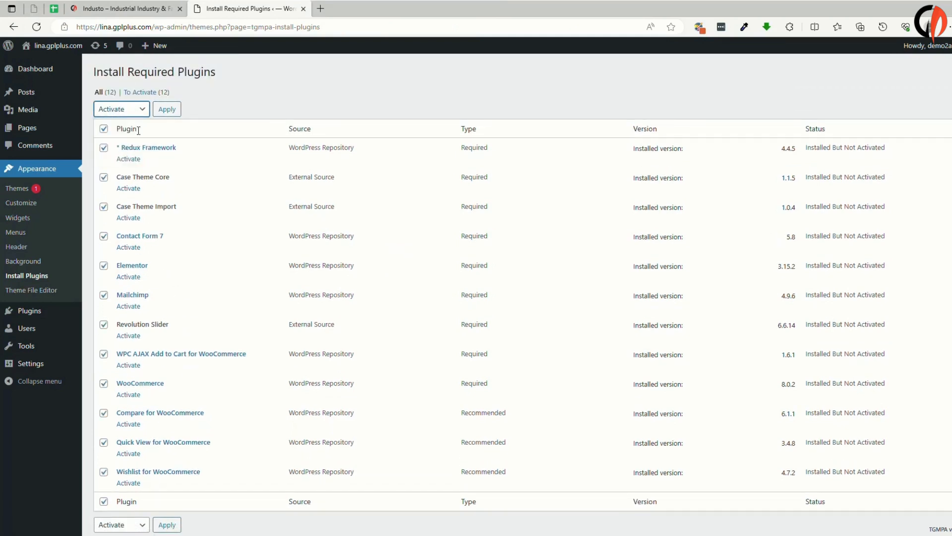
{"action": "left_click", "coordinate": [174, 110]}
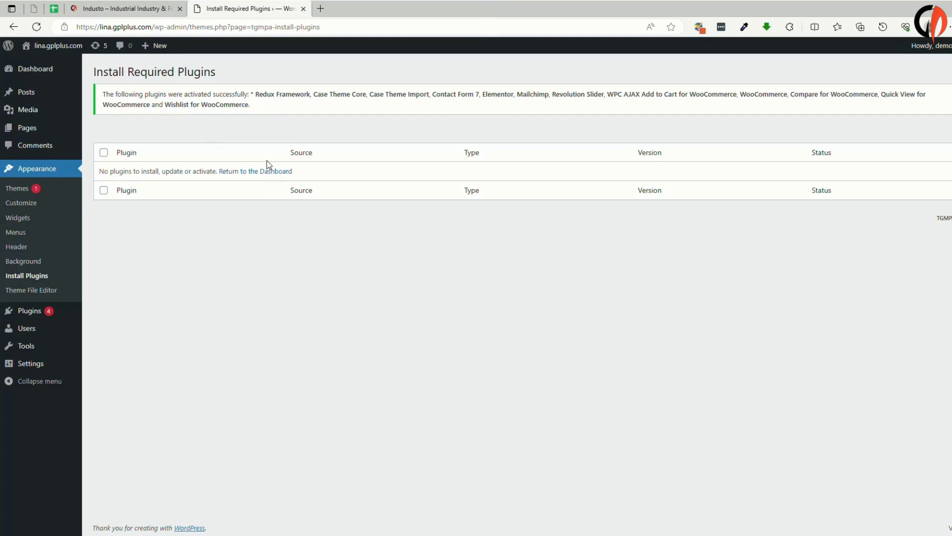
Import the Industo theme's demo data from its demo import page and confirm the installation
{"action": "left_click", "coordinate": [37, 73]}
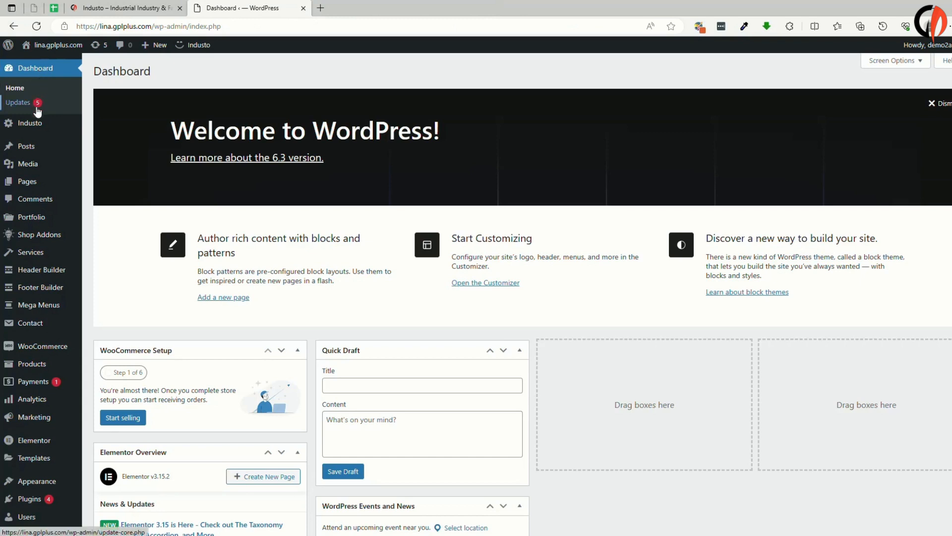
{"action": "mouse_move", "coordinate": [38, 127]}
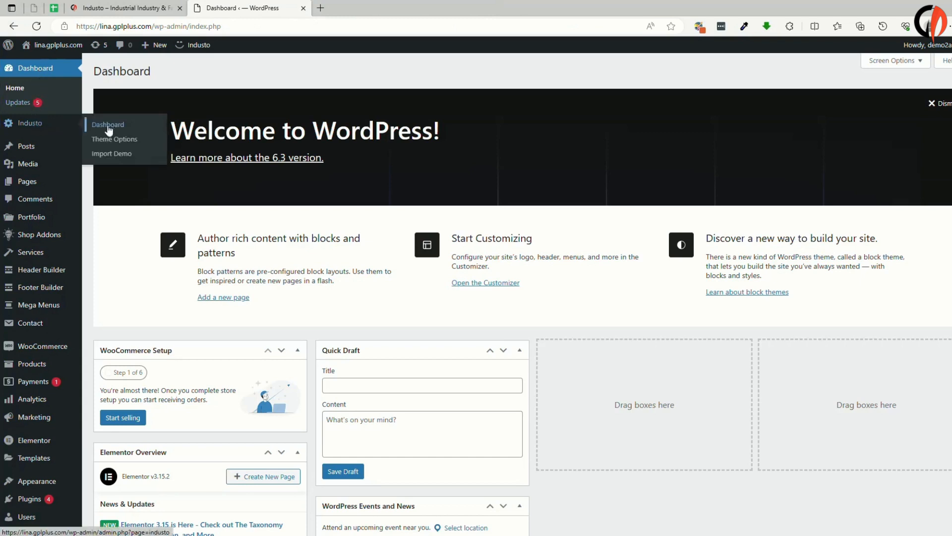
{"action": "left_click", "coordinate": [121, 155]}
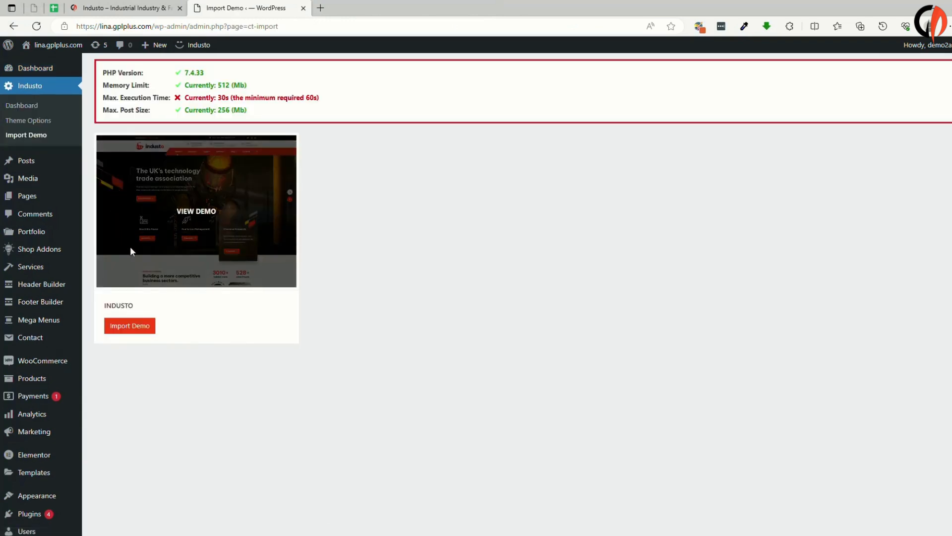
{"action": "left_click", "coordinate": [132, 332]}
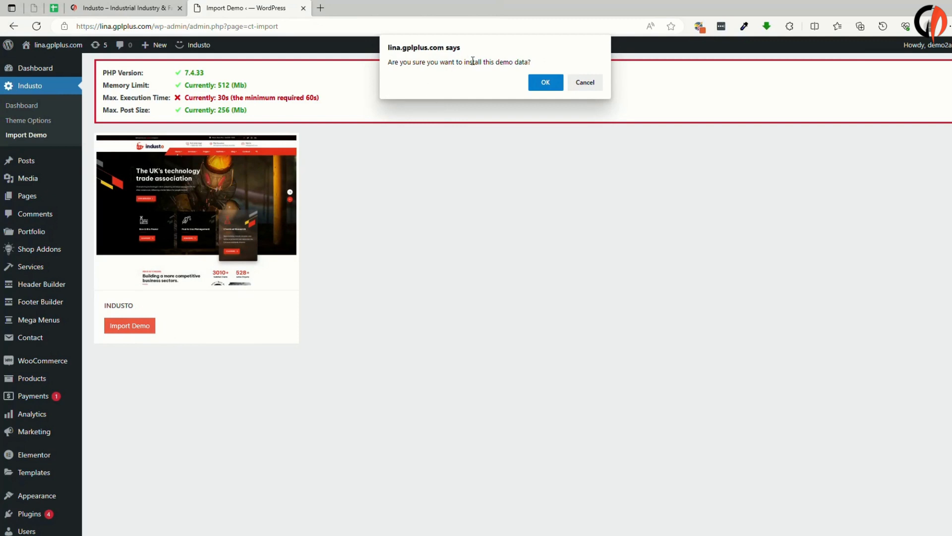
{"action": "left_click", "coordinate": [554, 83]}
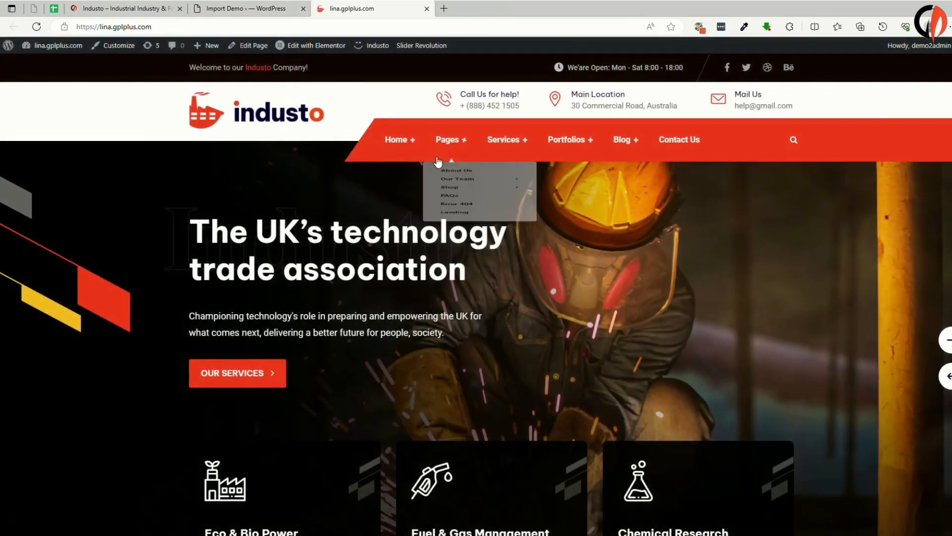
Review the imported demo homepage on the live site from the hero banner through all sections to the footer and back
{"action": "scroll", "coordinate": [838, 302], "scroll_direction": "down", "scroll_amount": 2}
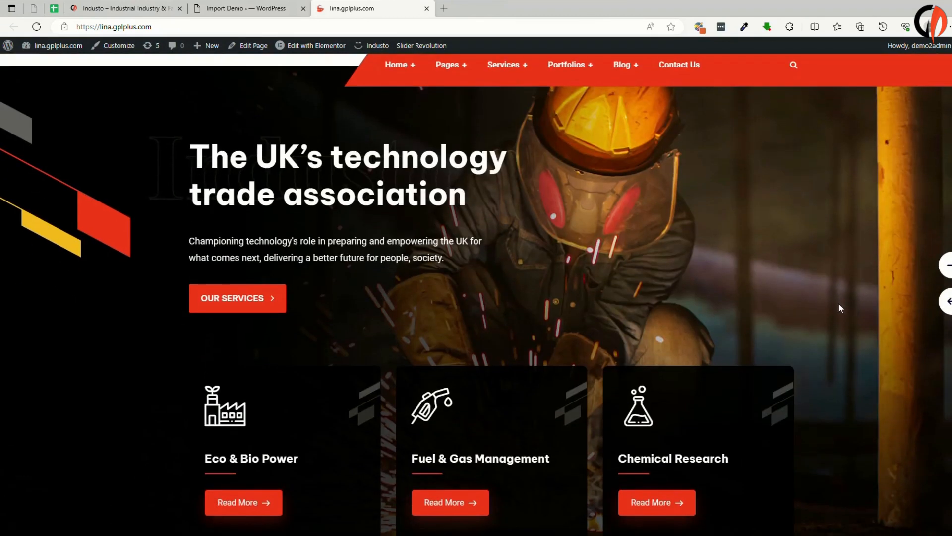
{"action": "scroll", "coordinate": [838, 303], "scroll_direction": "up", "scroll_amount": 2}
{"action": "scroll", "coordinate": [839, 308], "scroll_direction": "down", "scroll_amount": 3}
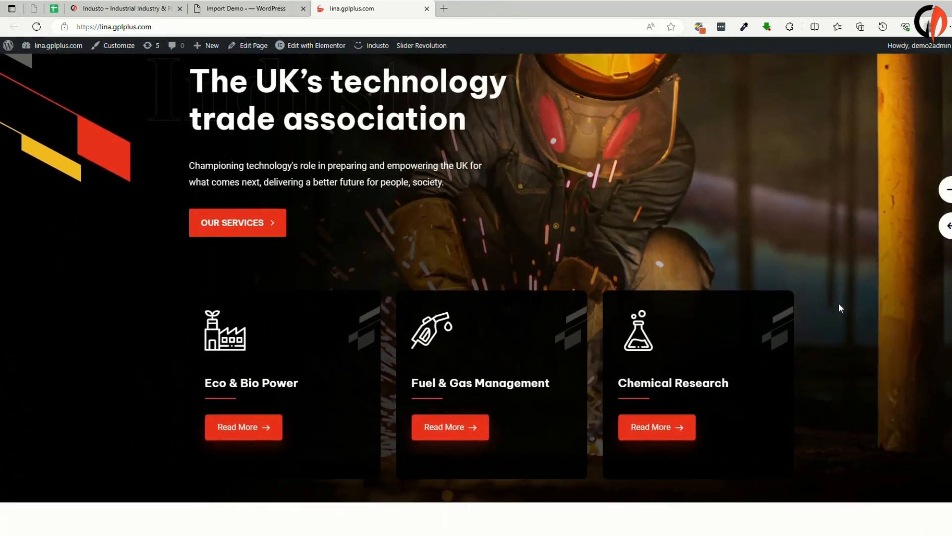
{"action": "scroll", "coordinate": [839, 307], "scroll_direction": "down", "scroll_amount": 6}
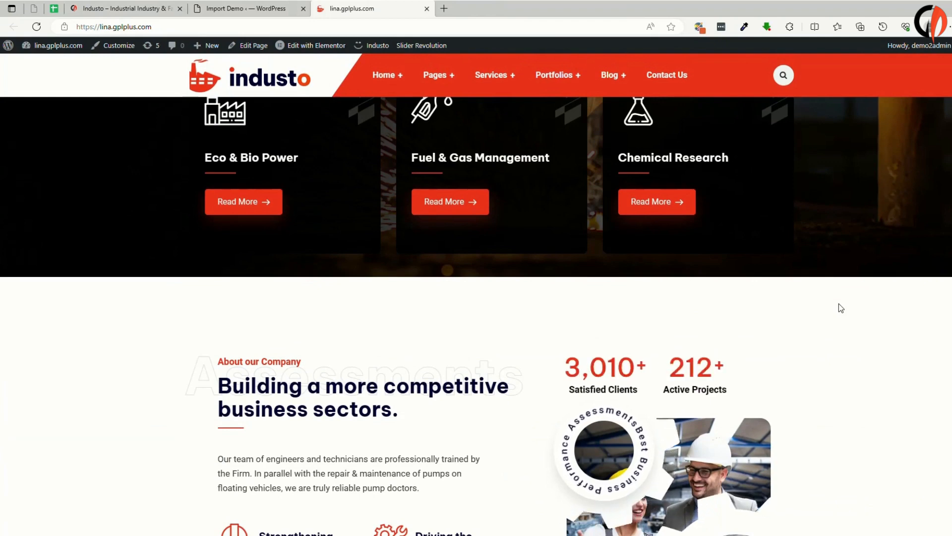
{"action": "scroll", "coordinate": [841, 308], "scroll_direction": "down", "scroll_amount": 1}
{"action": "scroll", "coordinate": [838, 303], "scroll_direction": "down", "scroll_amount": 9}
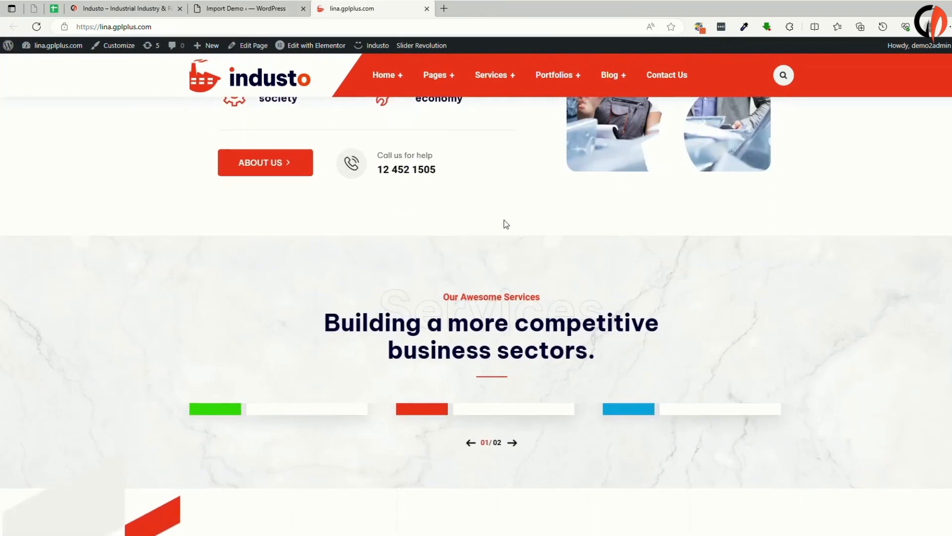
{"action": "scroll", "coordinate": [481, 222], "scroll_direction": "down", "scroll_amount": 9}
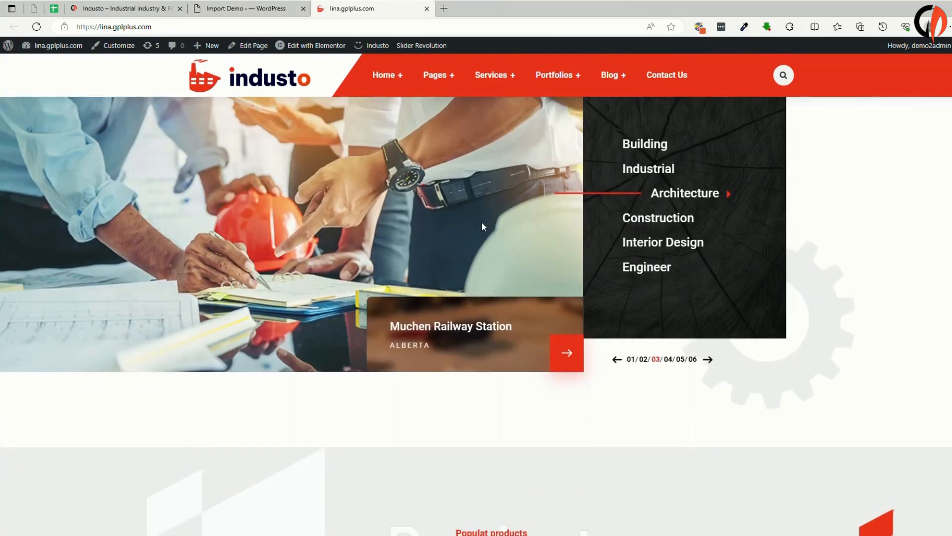
{"action": "scroll", "coordinate": [752, 240], "scroll_direction": "down", "scroll_amount": 2}
{"action": "scroll", "coordinate": [763, 240], "scroll_direction": "up", "scroll_amount": 3}
{"action": "scroll", "coordinate": [764, 242], "scroll_direction": "down", "scroll_amount": 6}
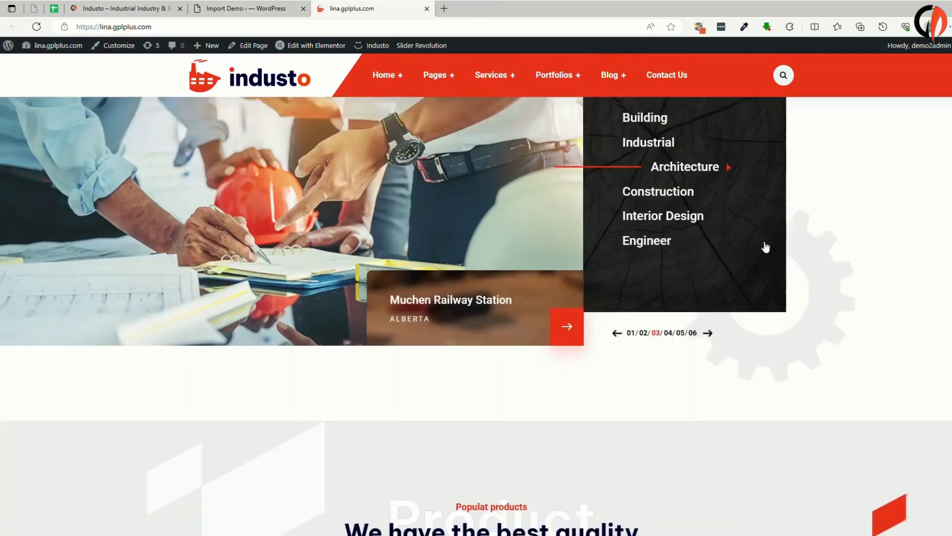
{"action": "scroll", "coordinate": [766, 246], "scroll_direction": "down", "scroll_amount": 15}
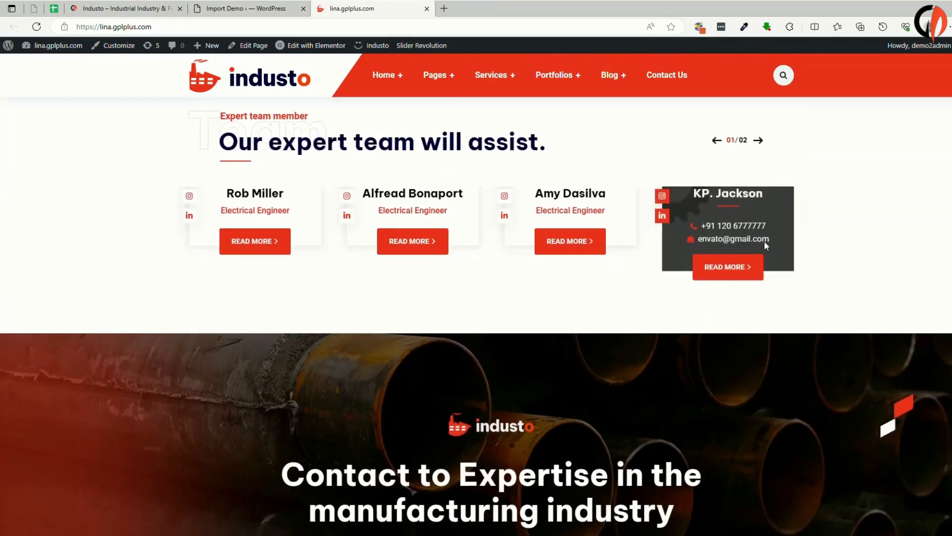
{"action": "scroll", "coordinate": [766, 246], "scroll_direction": "down", "scroll_amount": 9}
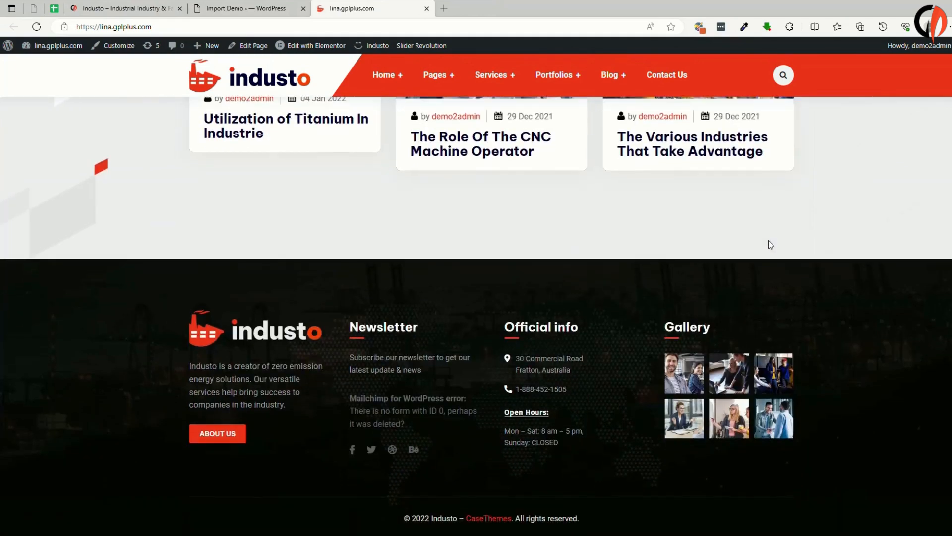
{"action": "scroll", "coordinate": [768, 240], "scroll_direction": "up", "scroll_amount": 7}
{"action": "scroll", "coordinate": [769, 244], "scroll_direction": "up", "scroll_amount": 15}
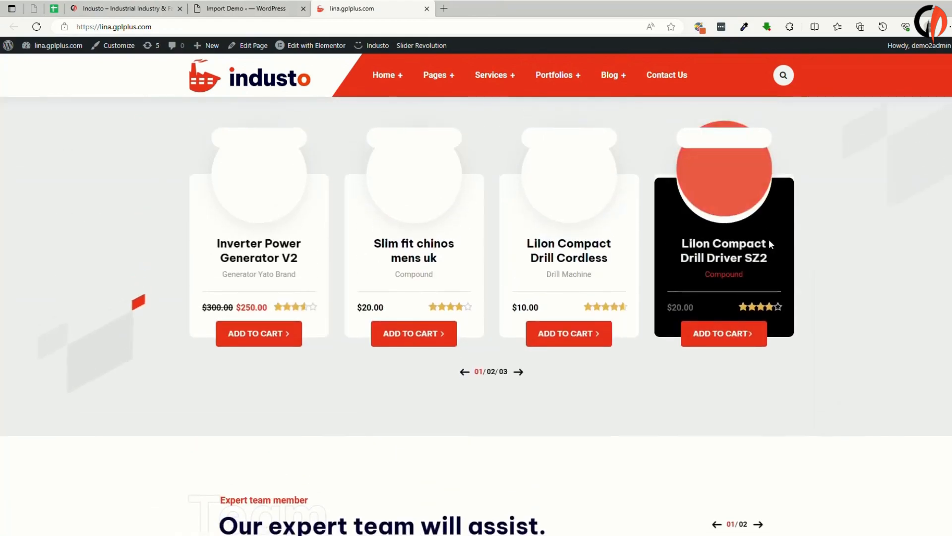
{"action": "scroll", "coordinate": [771, 244], "scroll_direction": "up", "scroll_amount": 8}
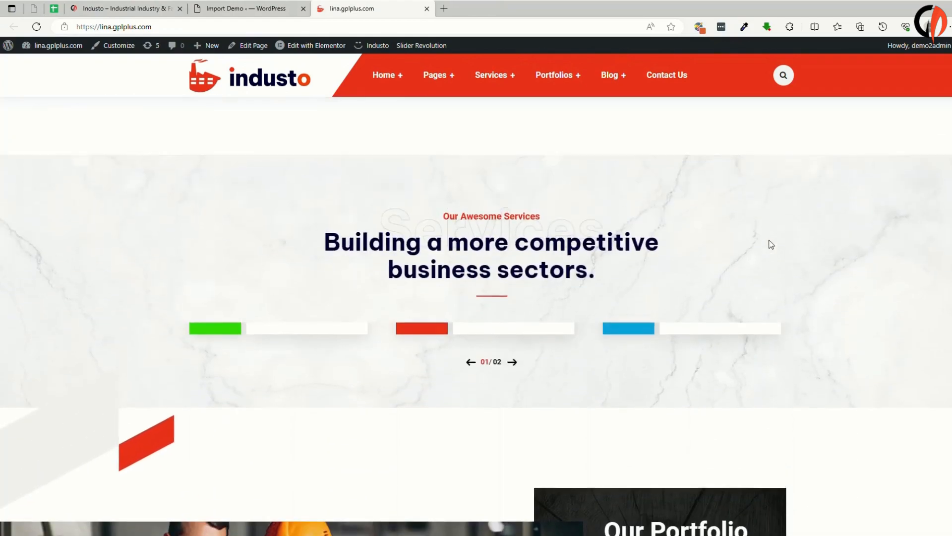
{"action": "scroll", "coordinate": [772, 244], "scroll_direction": "up", "scroll_amount": 10}
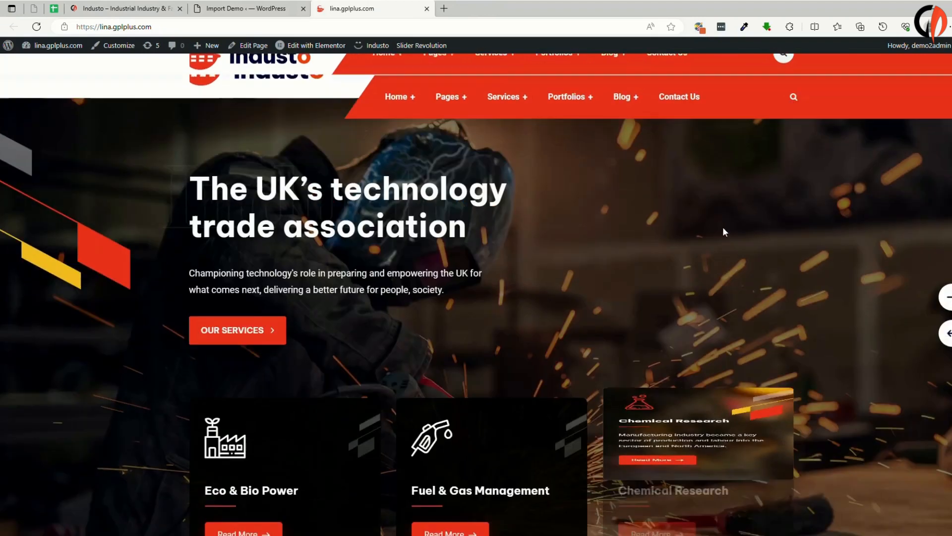